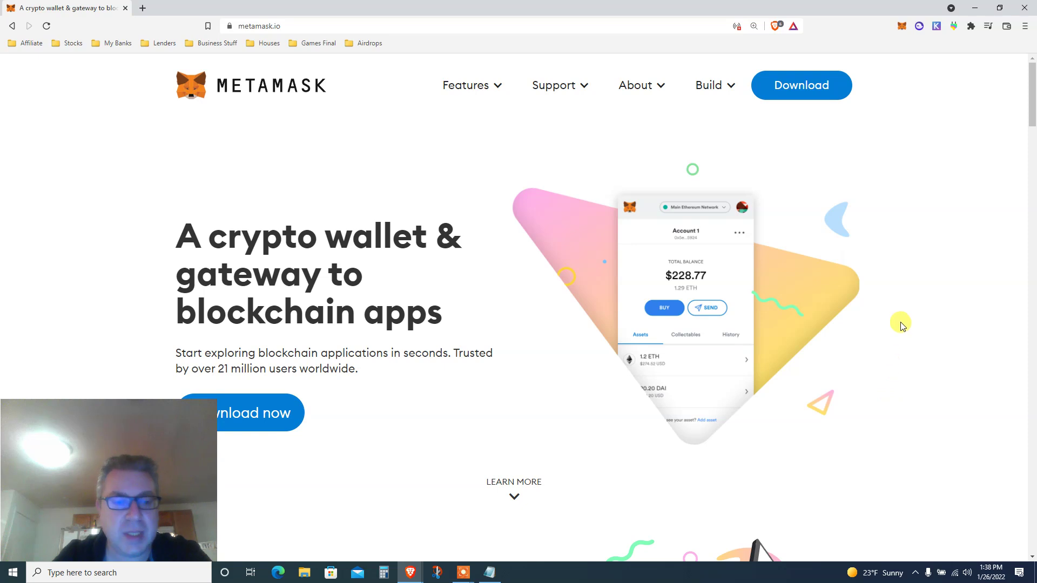
Open MetaMask and review the 0.0213 ETH balance and the pending 0.033 ETH send.
click(900, 27)
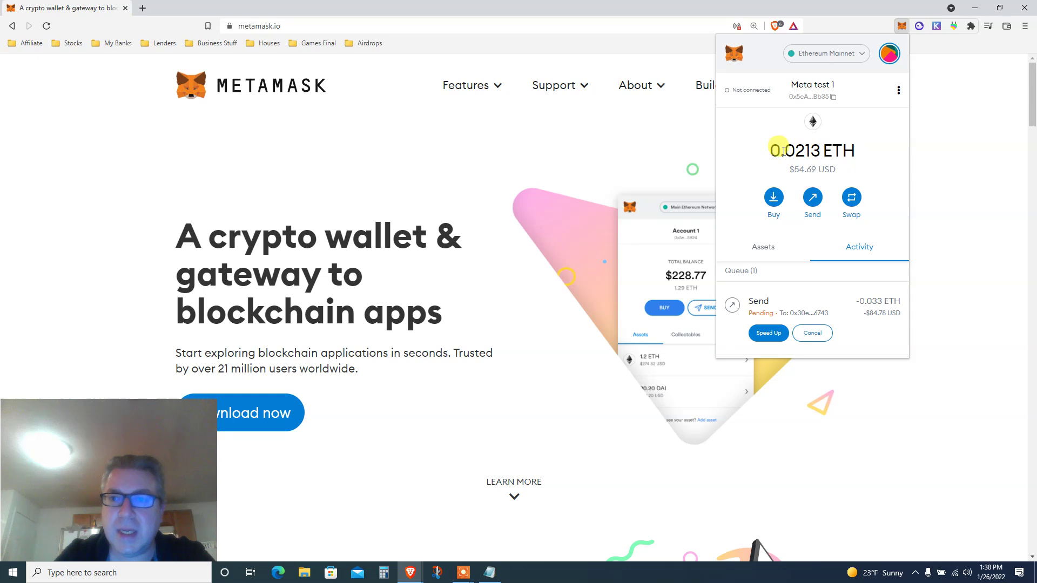
double_click(778, 149)
scroll(764, 154, down, 3)
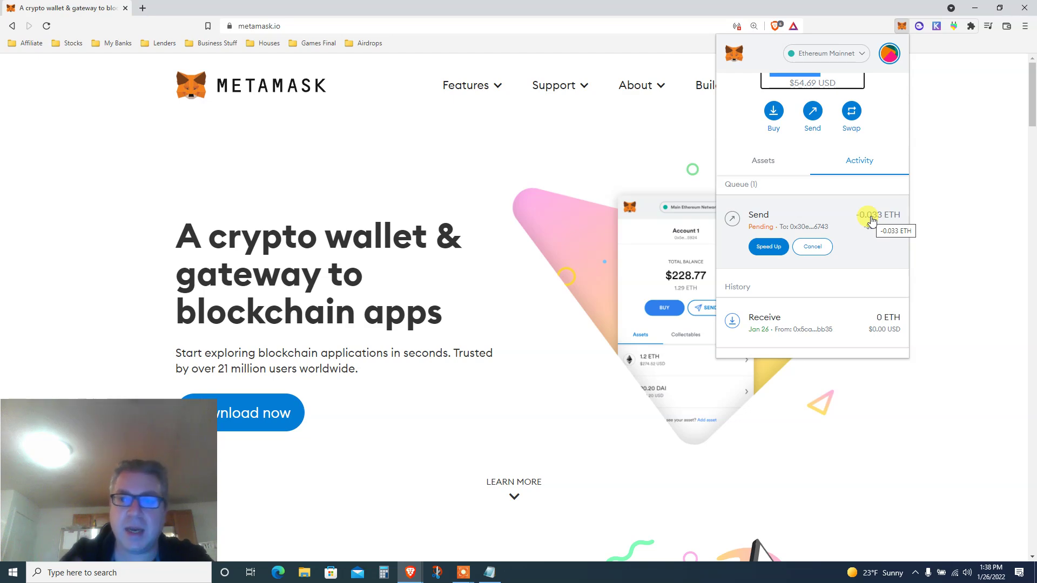
scroll(871, 220, up, 1)
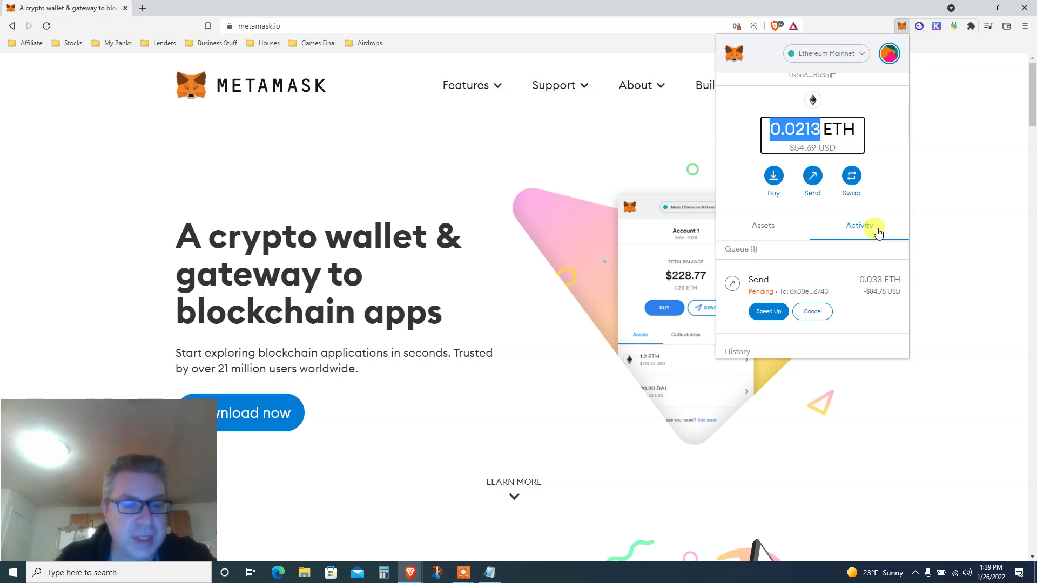
click(891, 143)
scroll(892, 145, up, 1)
scroll(892, 144, up, 1)
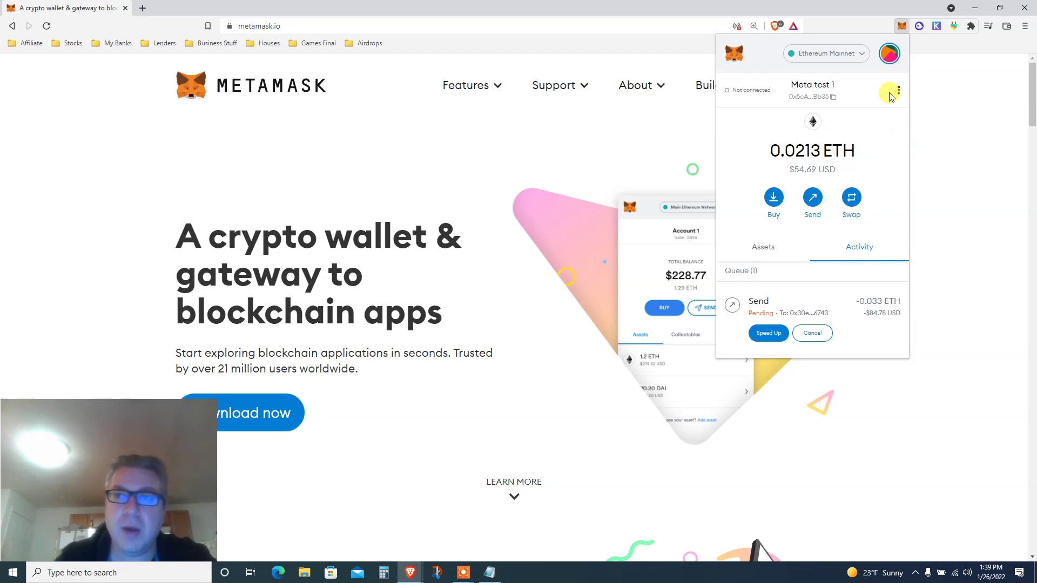
Go to Settings > Advanced and scroll to the enabled Customize transaction nonce option.
click(889, 54)
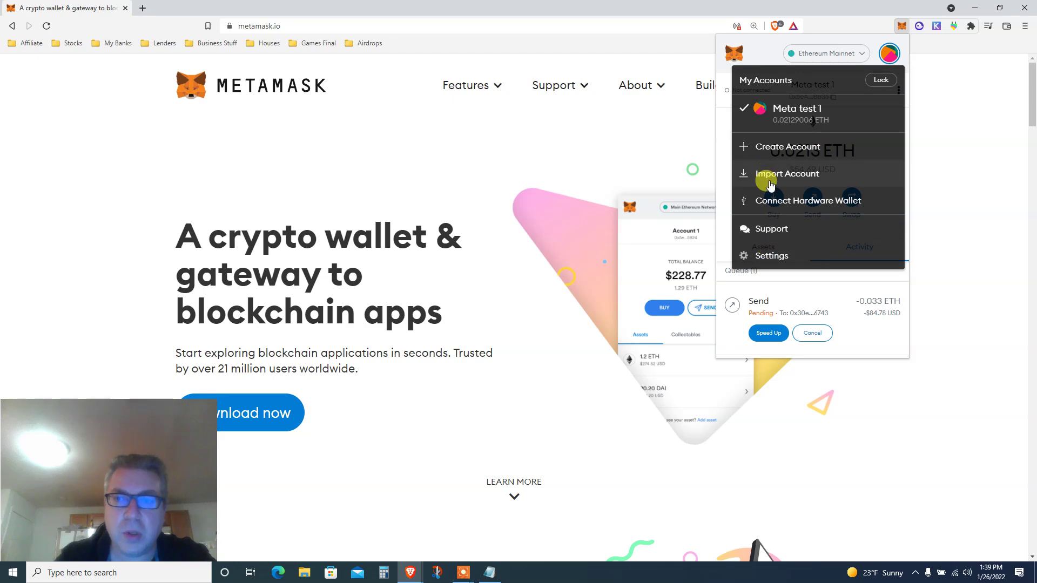
click(772, 254)
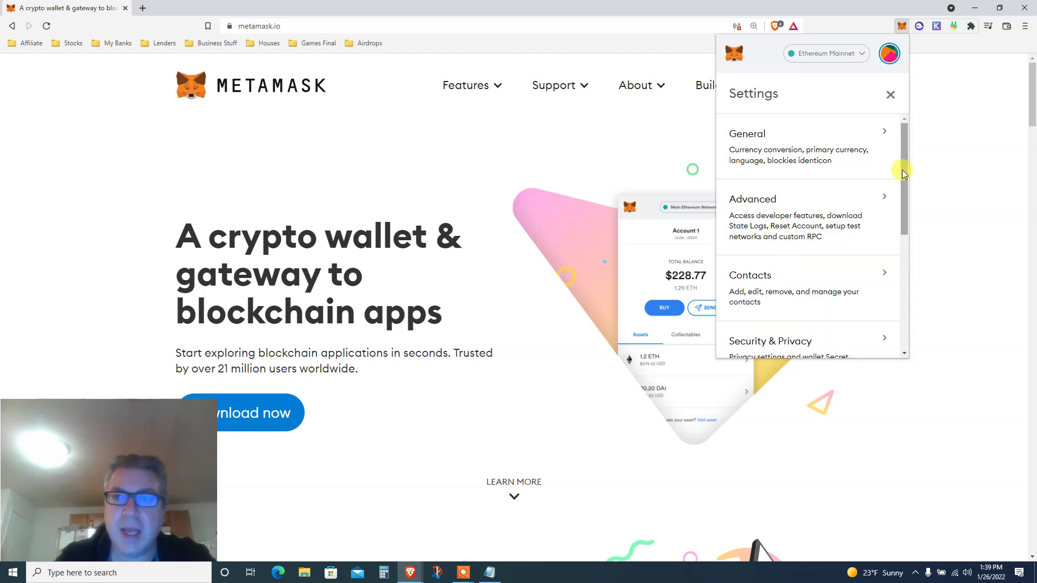
mouse_move(904, 146)
mouse_down()
mouse_move(898, 258)
mouse_move(899, 166)
mouse_up()
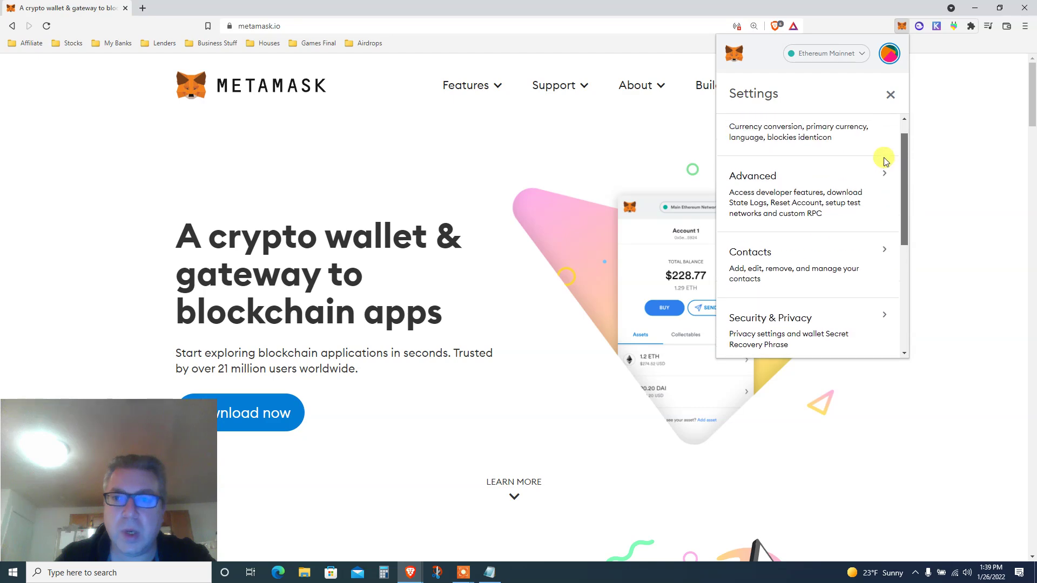
click(783, 215)
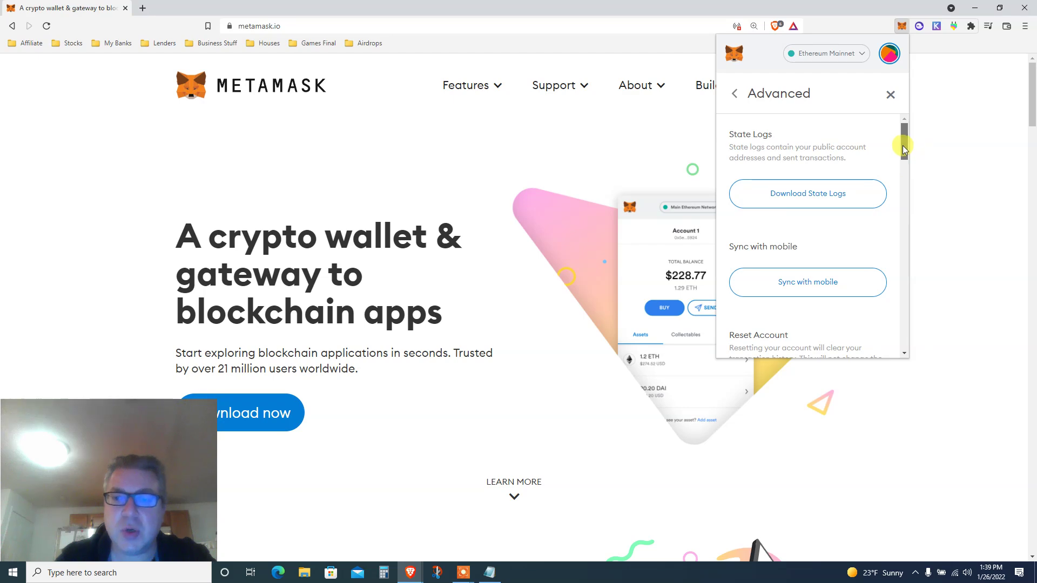
drag(902, 145, 900, 233)
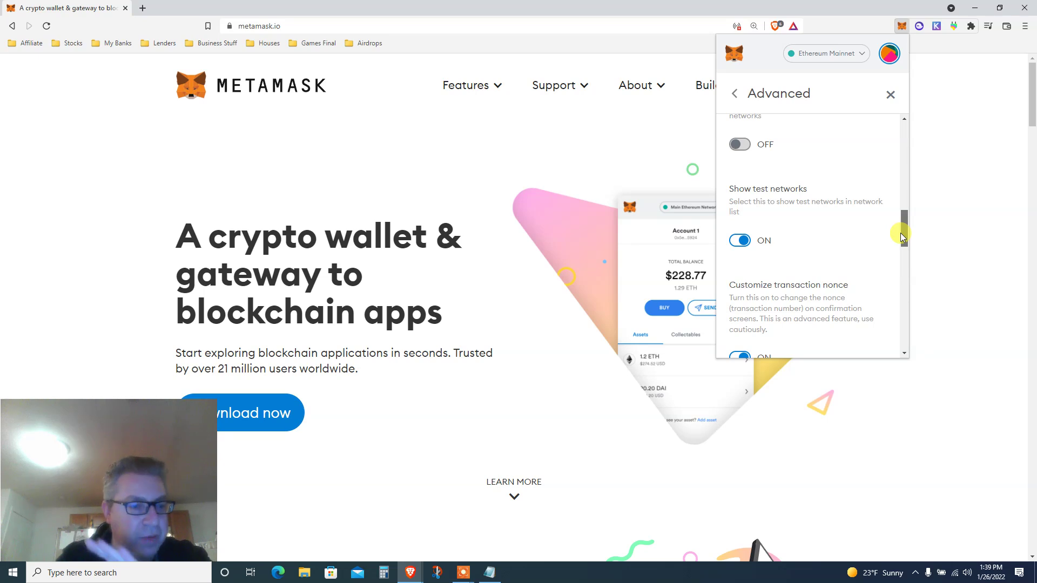
drag(899, 232, 900, 245)
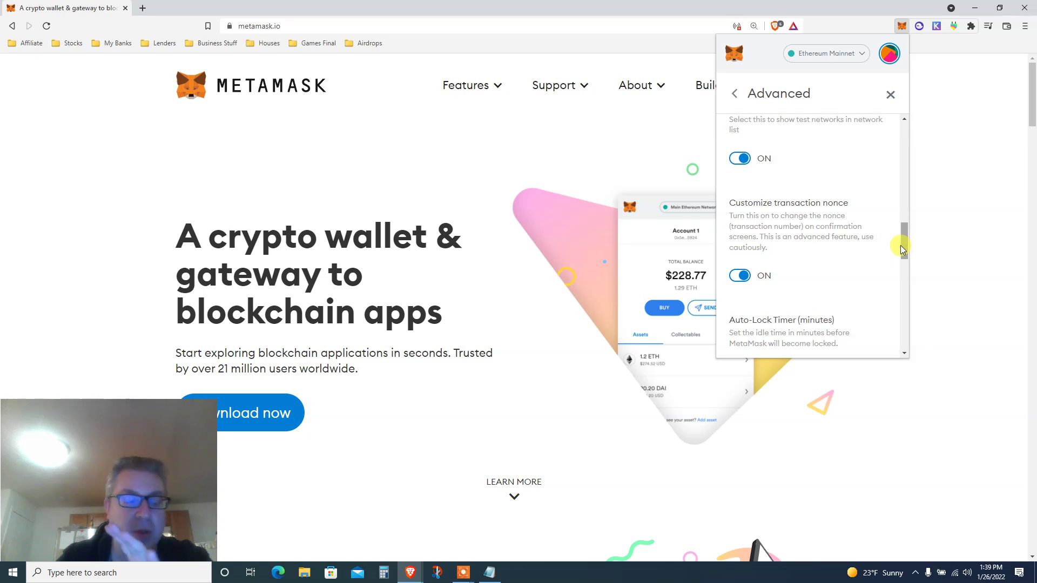
Review the Customize transaction nonce description, then close Settings back to the activity list.
triple_click(764, 217)
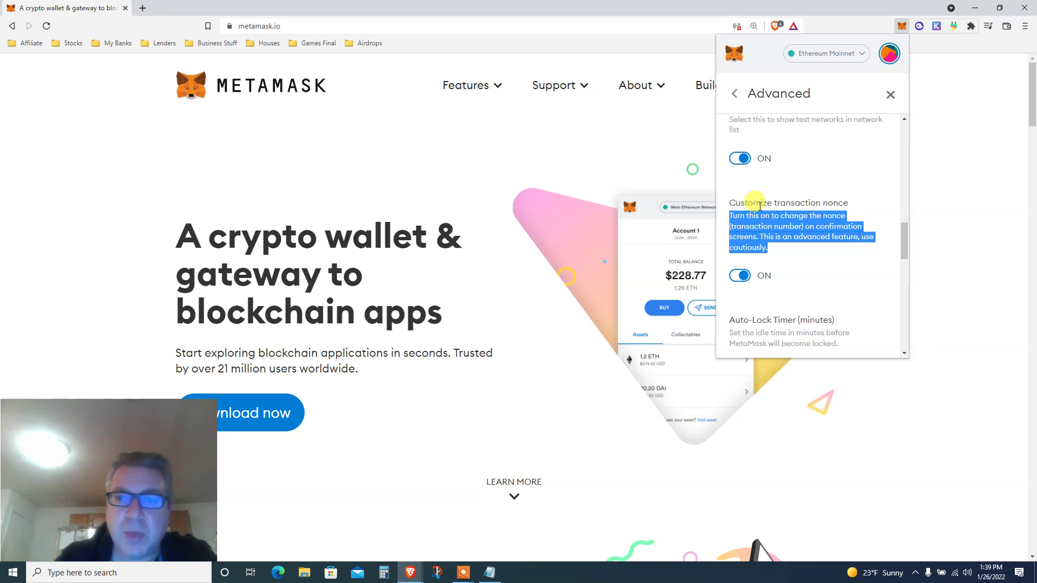
double_click(827, 203)
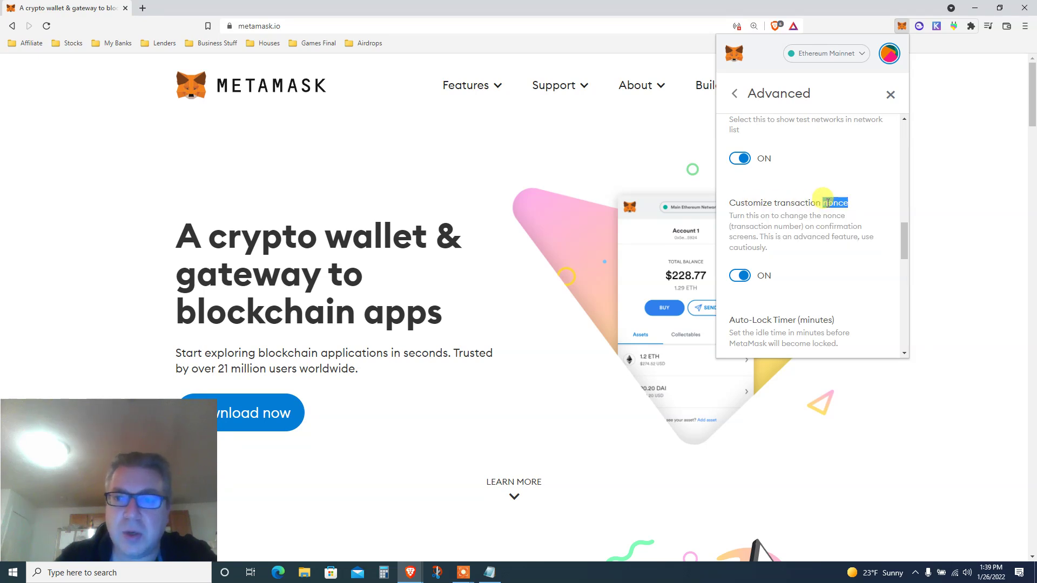
triple_click(786, 218)
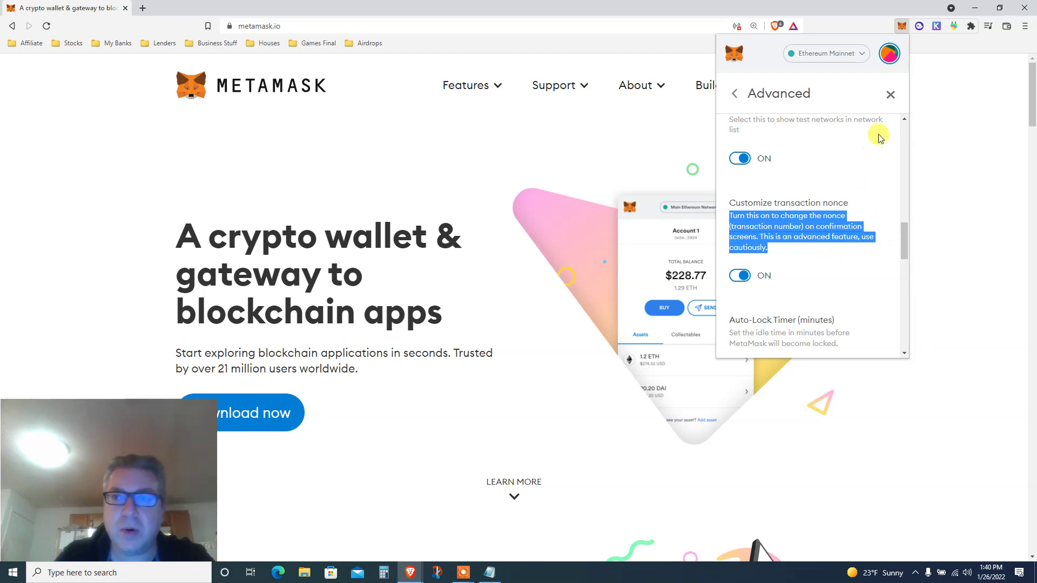
click(890, 96)
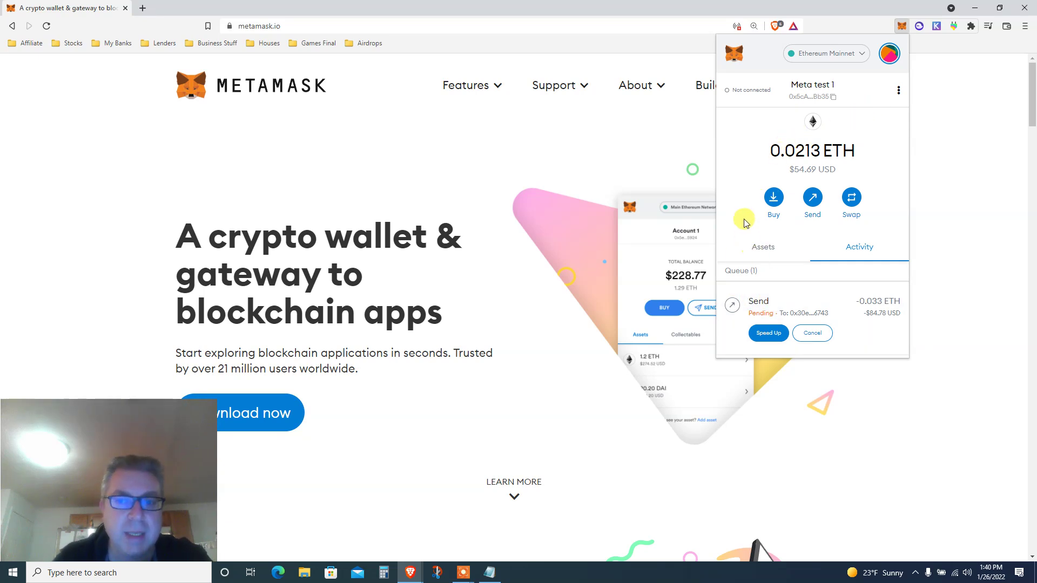
scroll(743, 220, down, 1)
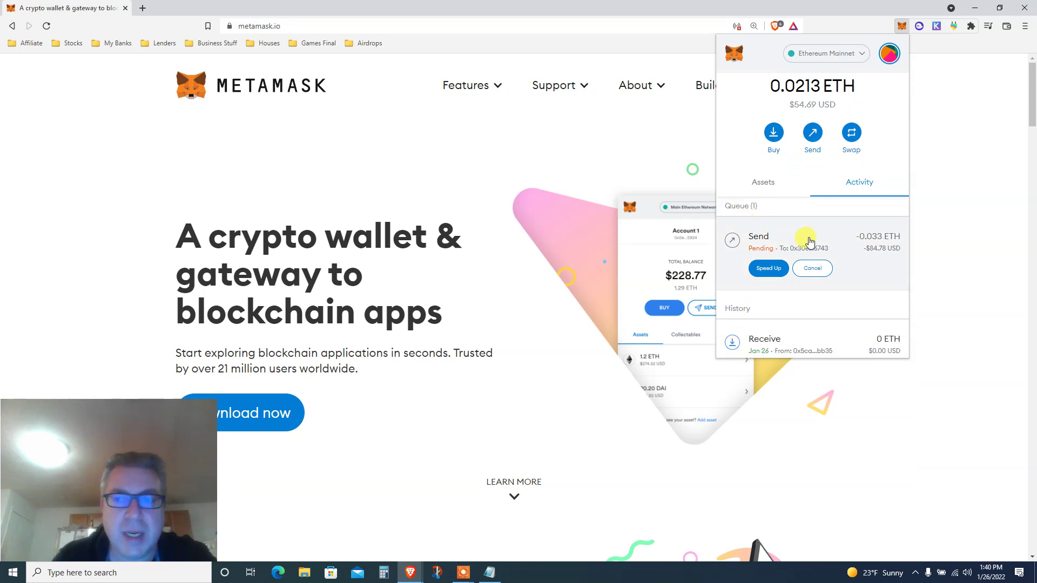
click(810, 241)
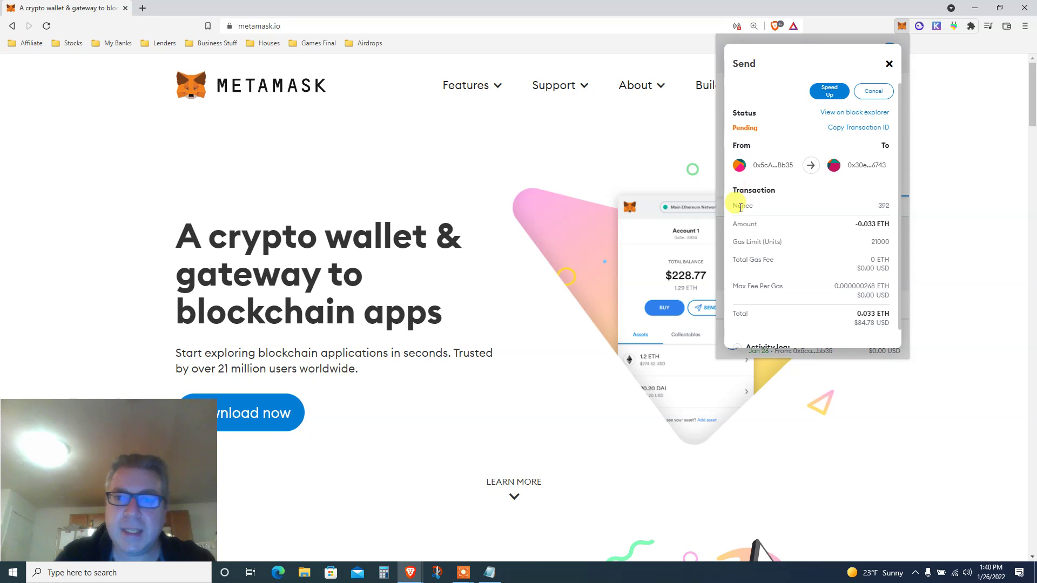
double_click(740, 206)
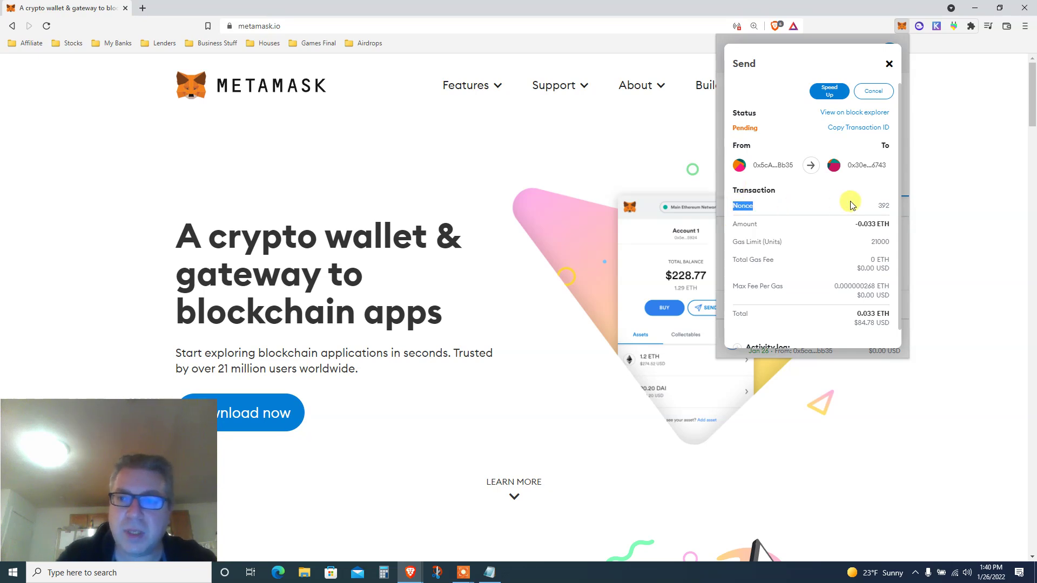
double_click(882, 206)
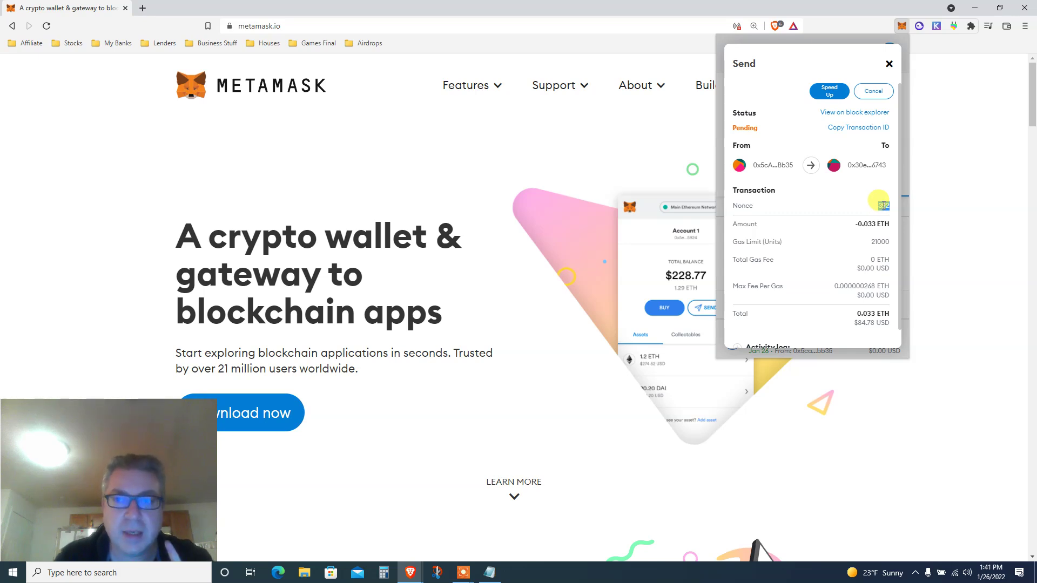
click(890, 64)
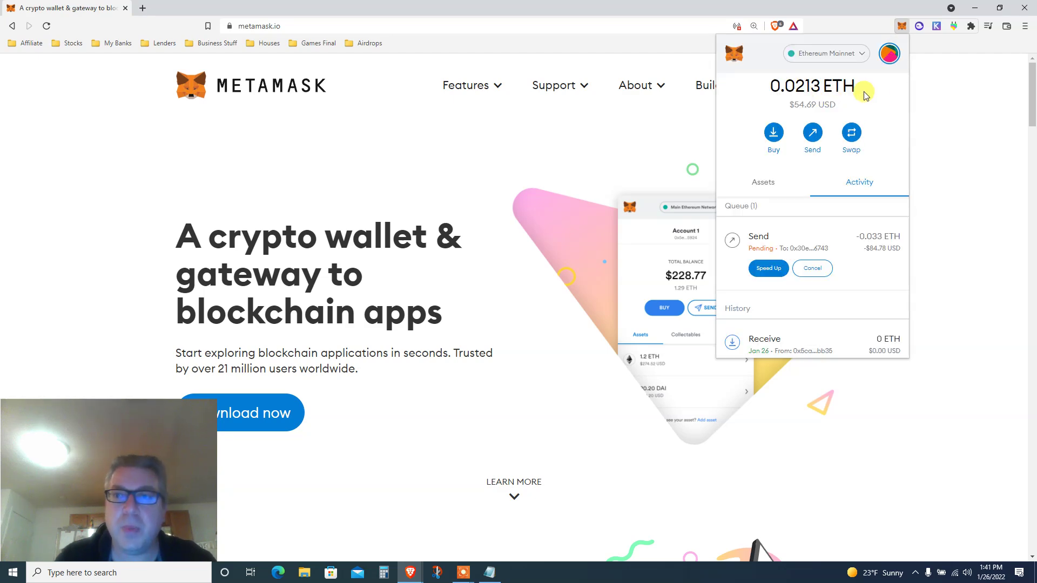
Copy the Meta test 1 address and paste it as recipient of a new ETH send.
scroll(875, 92, up, 2)
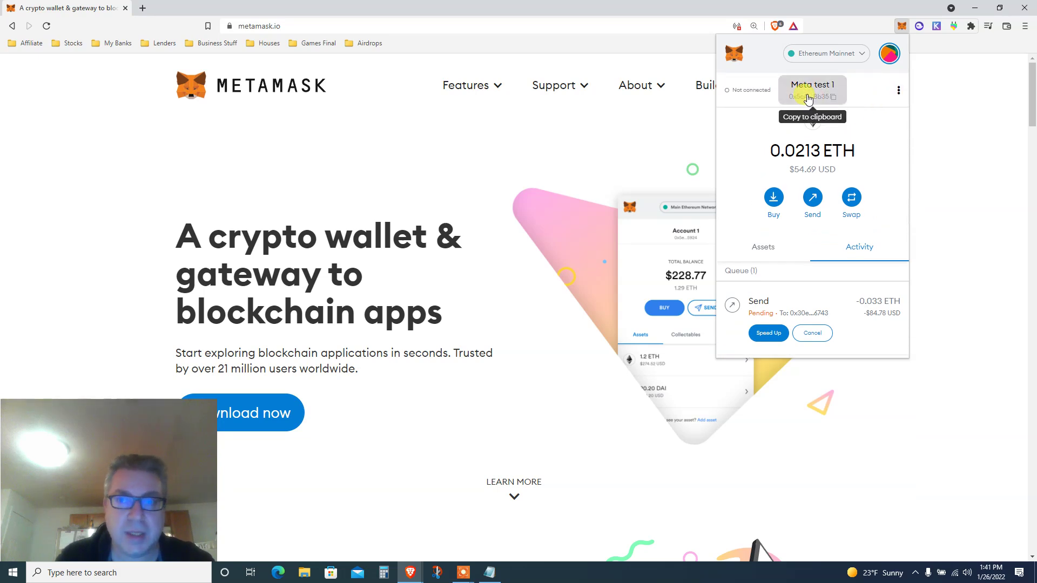
click(807, 97)
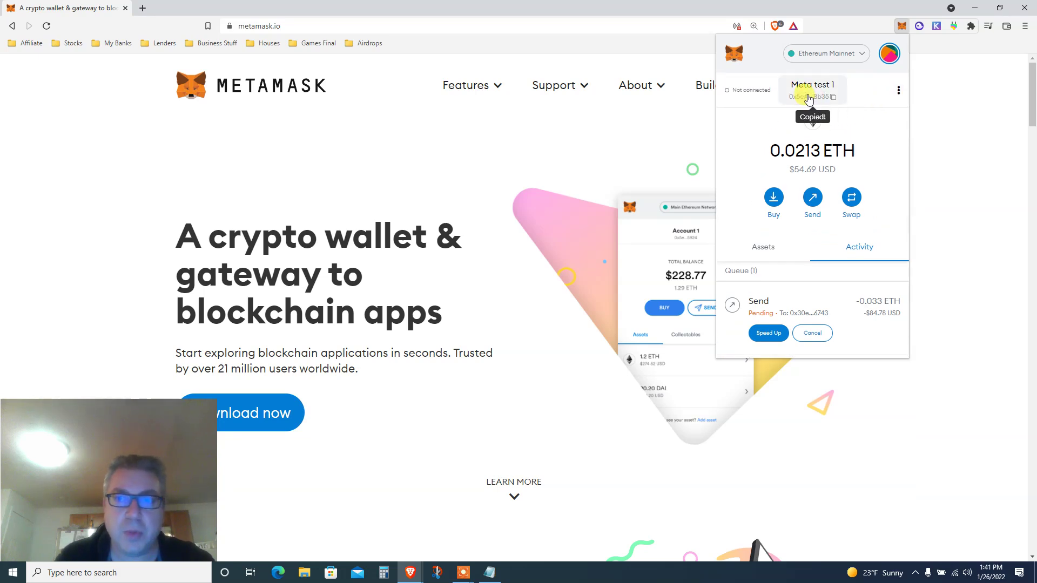
click(813, 199)
click(781, 112)
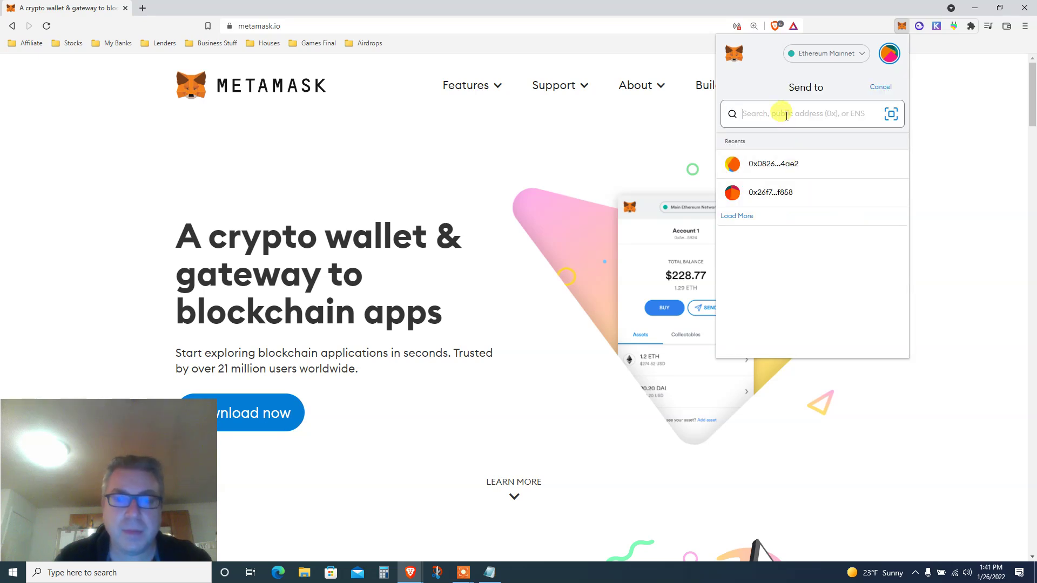
key(ctrl+v)
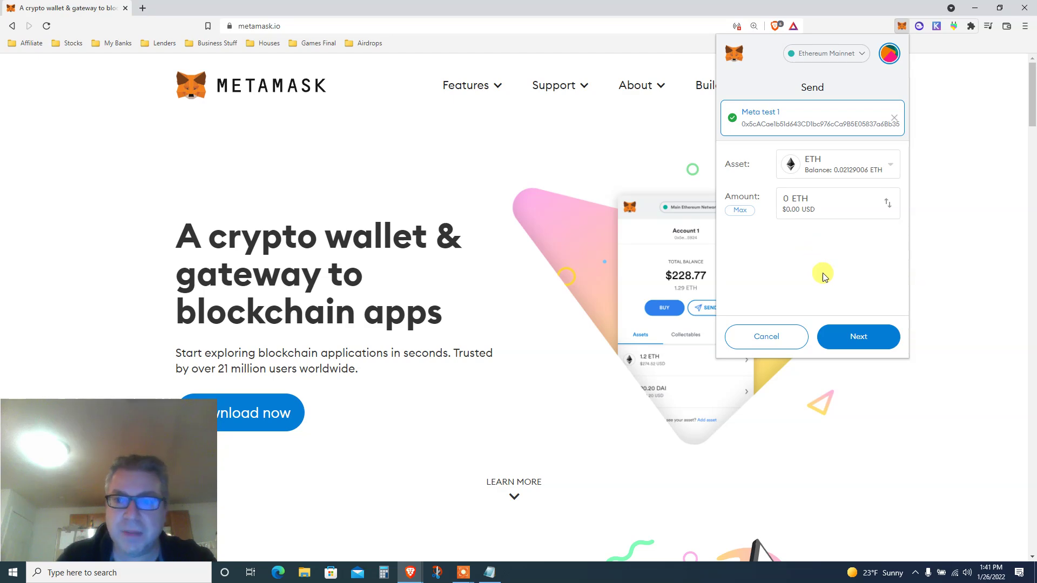
Enter custom nonce 392 on the confirmation screen and check the 0.00379547 ETH total.
click(844, 344)
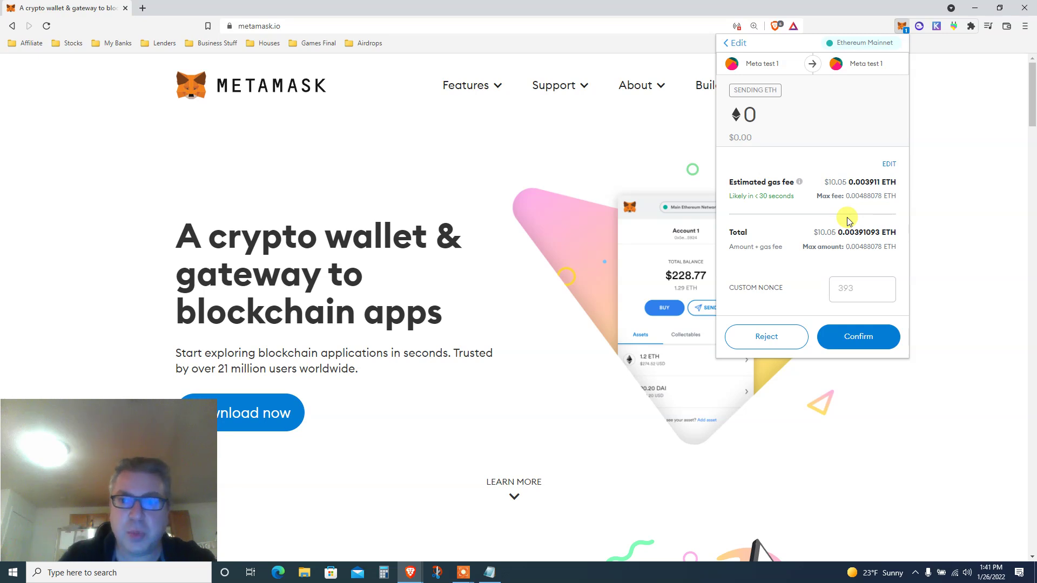
triple_click(761, 286)
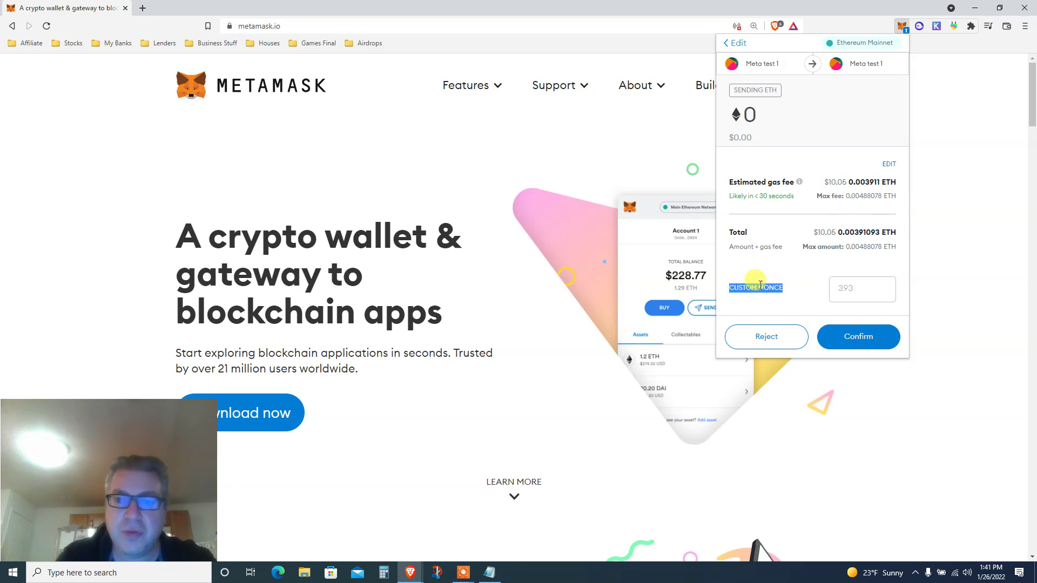
click(845, 286)
text(392)
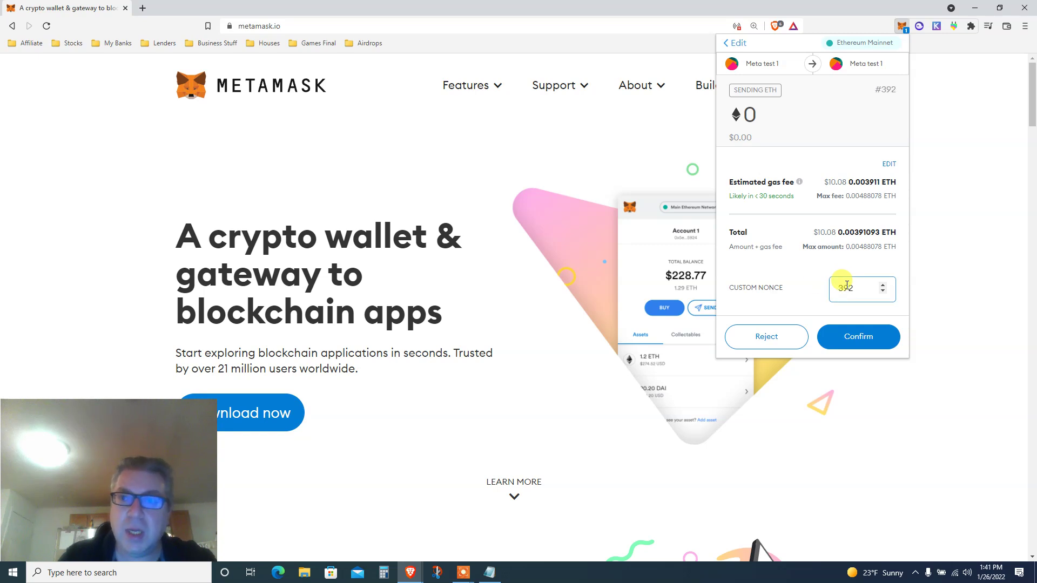
click(785, 281)
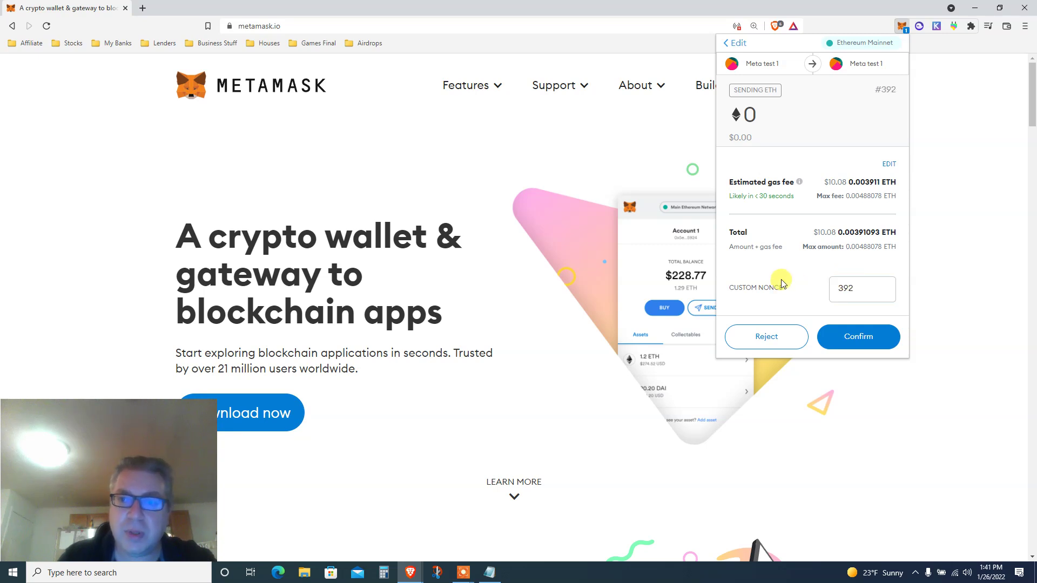
triple_click(846, 233)
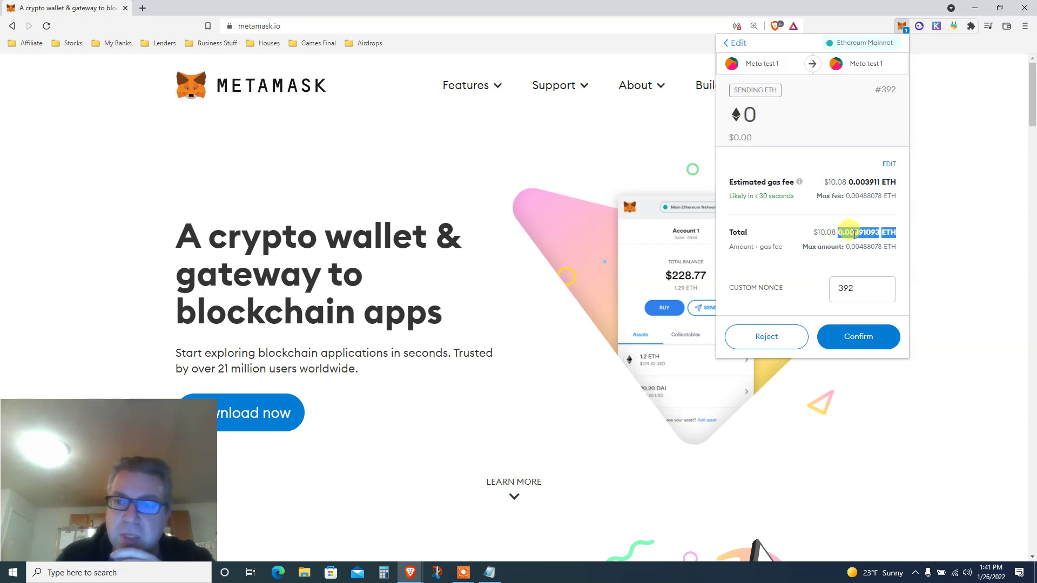
double_click(822, 233)
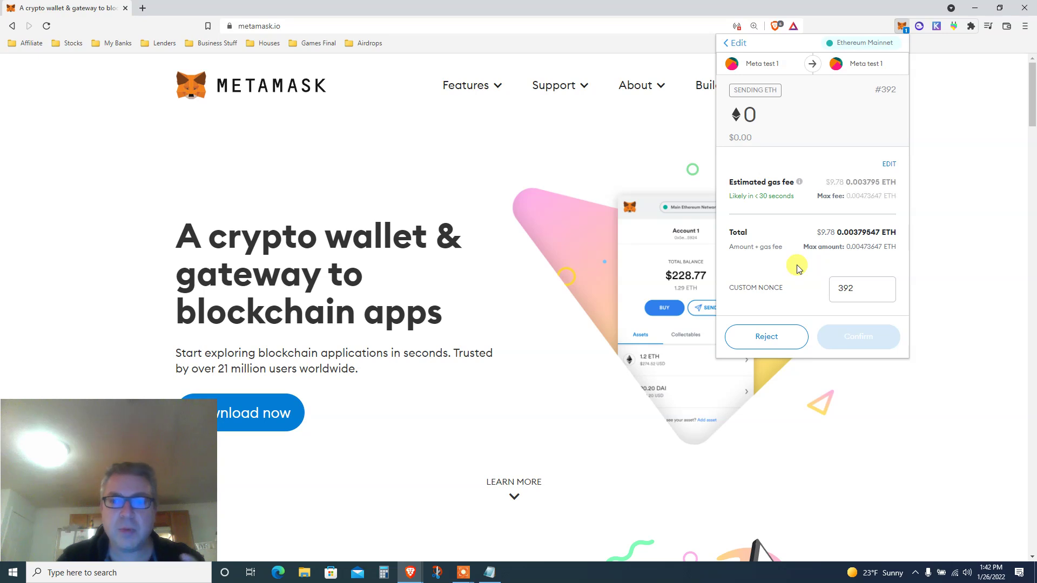
Confirm the 0 ETH self-send and check it is the sole pending item in Activity.
click(841, 335)
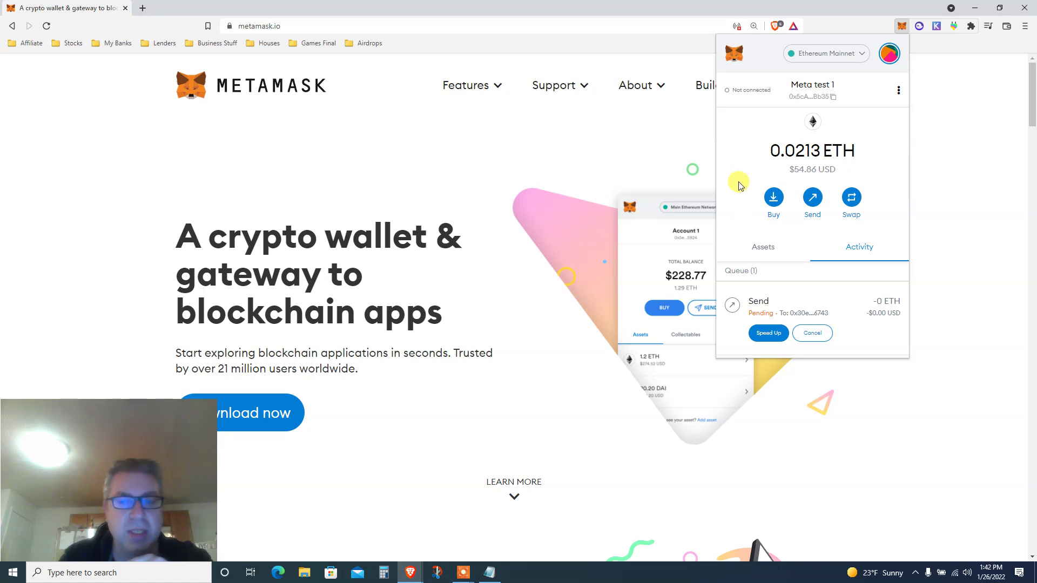
scroll(739, 185, down, 1)
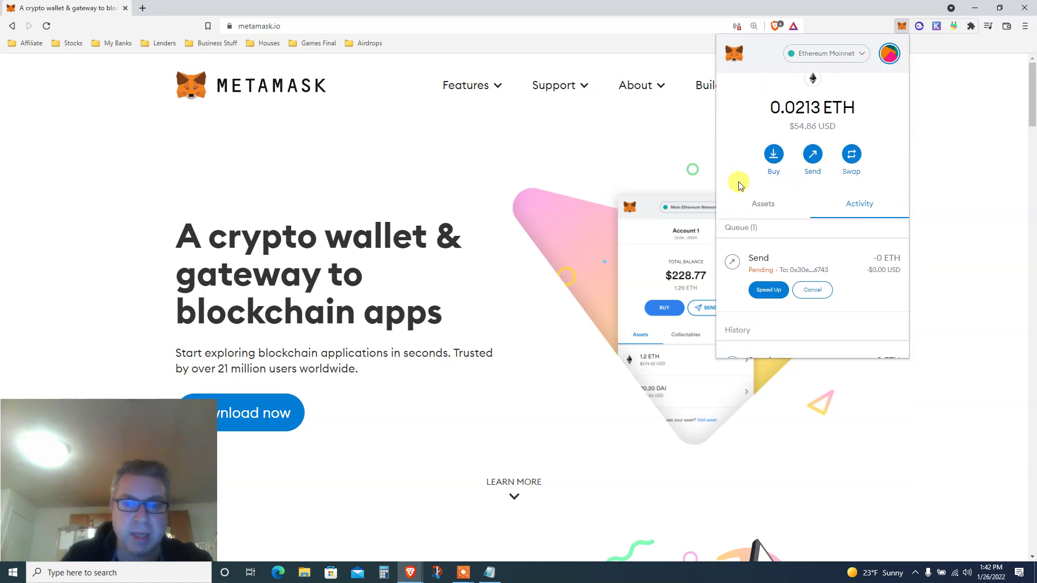